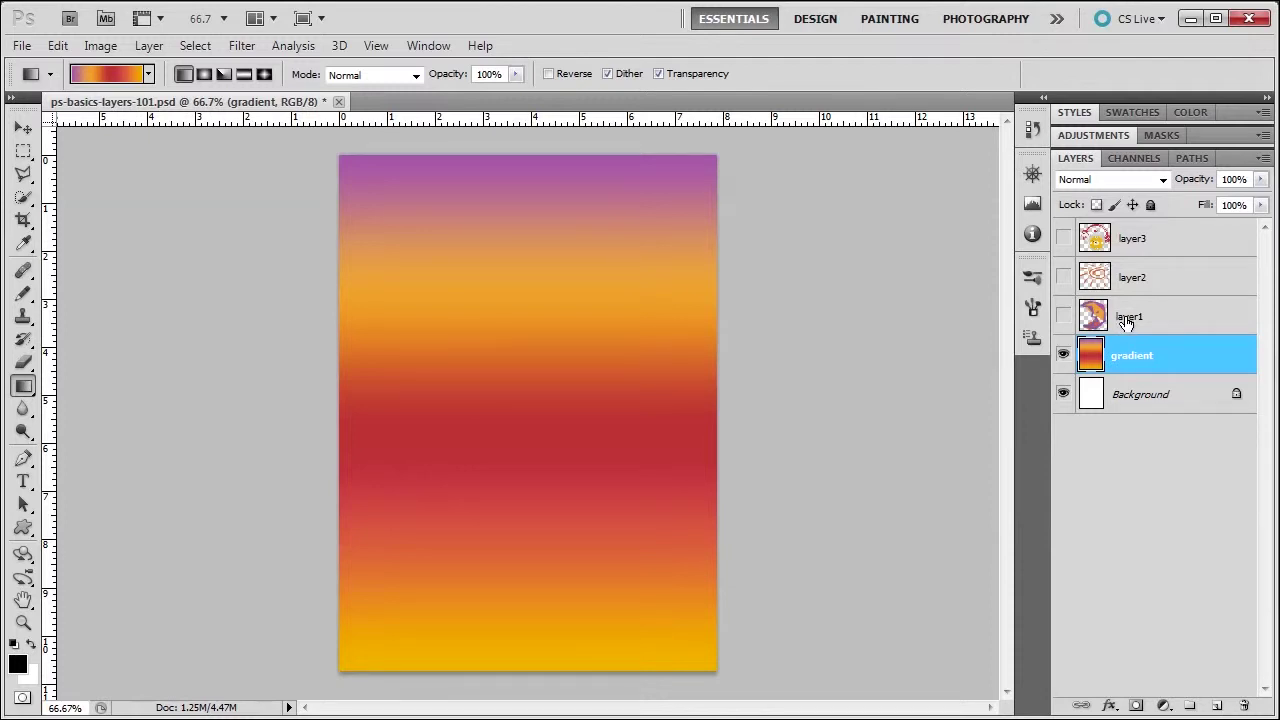
# Rename layer1 to moon, layer2 to sun and layer3 to alarm-clock.
pyautogui.doubleClick(1128, 317)
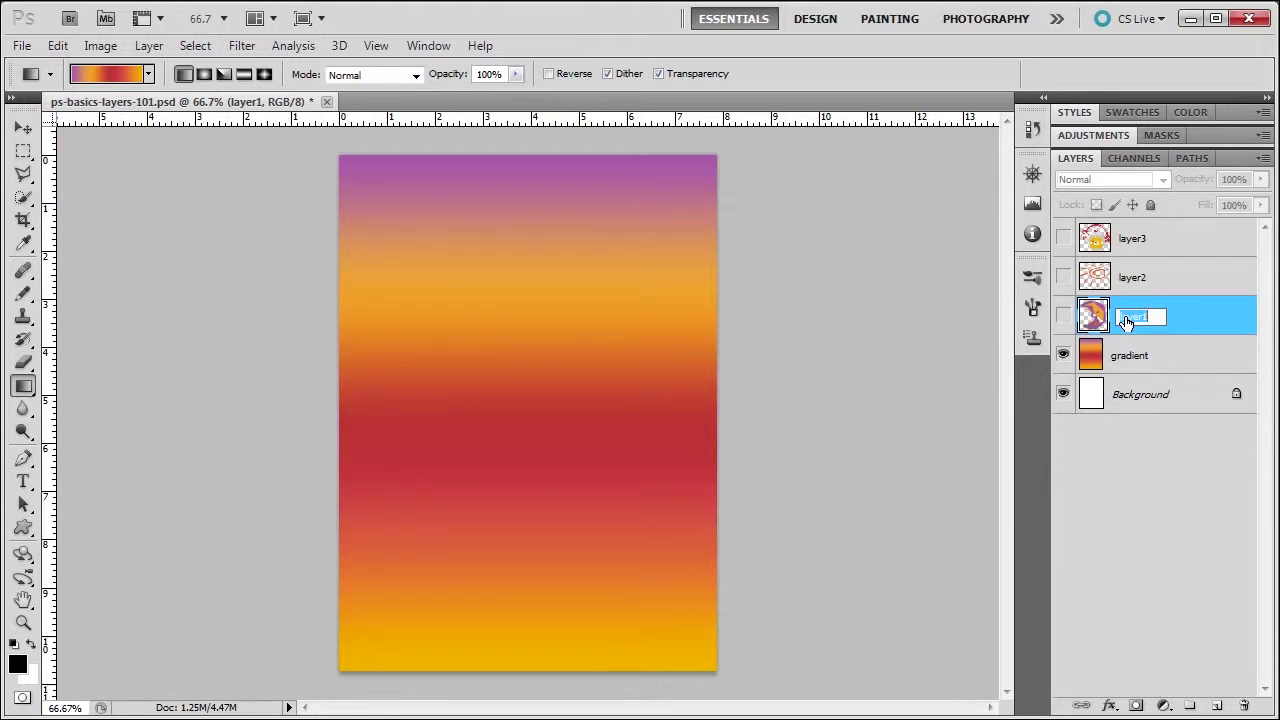
pyautogui.write('p')
pyautogui.press('Return')
pyautogui.doubleClick(1131, 280)
pyautogui.write('su')
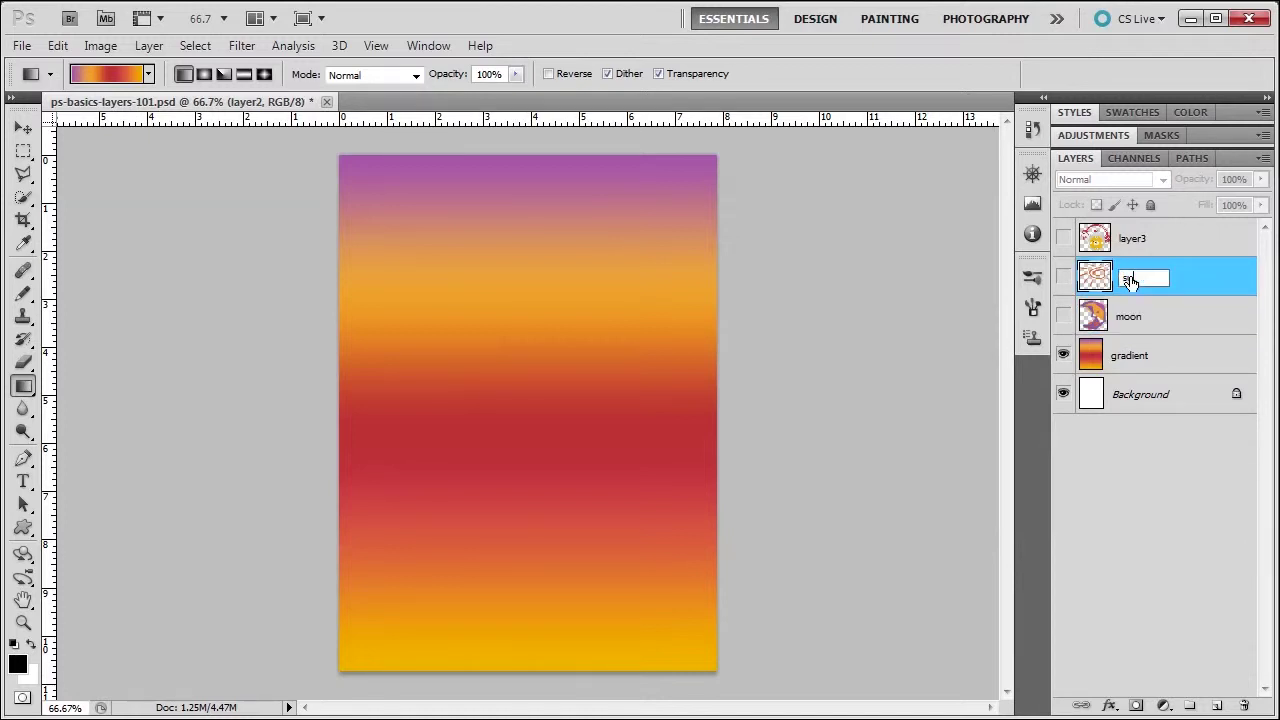
pyautogui.write('n')
pyautogui.press('Return')
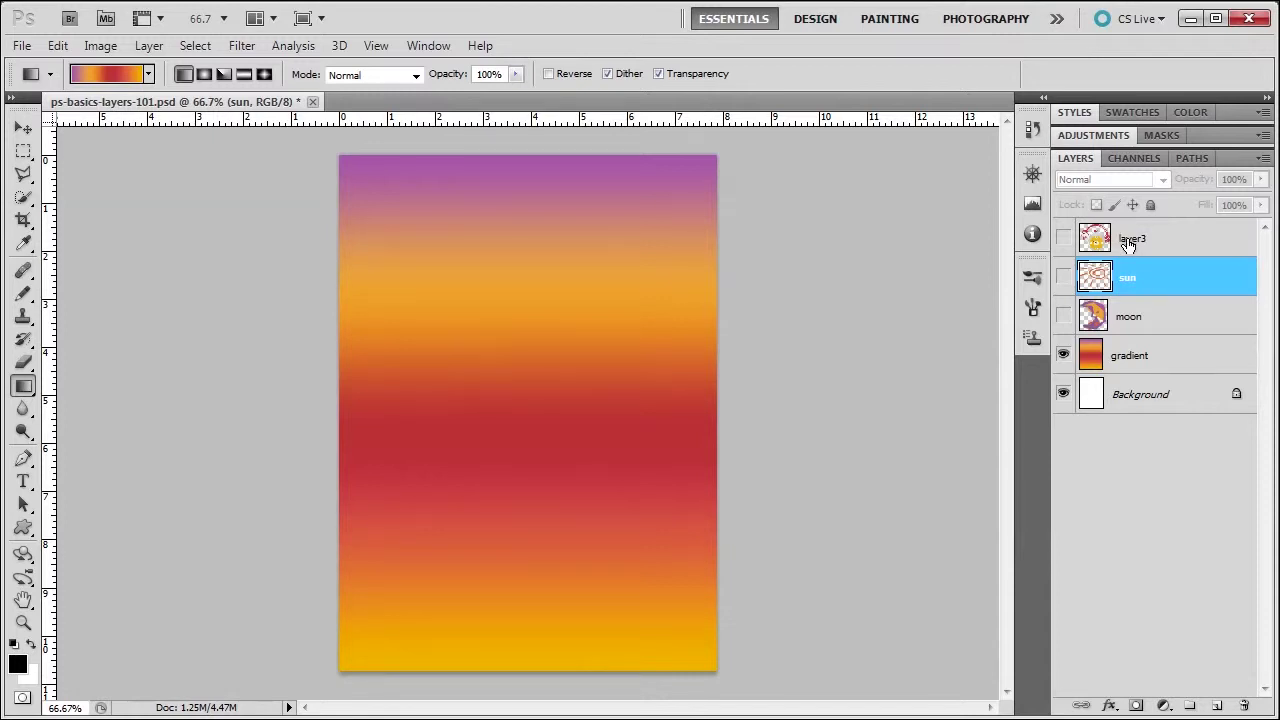
pyautogui.doubleClick(1128, 242)
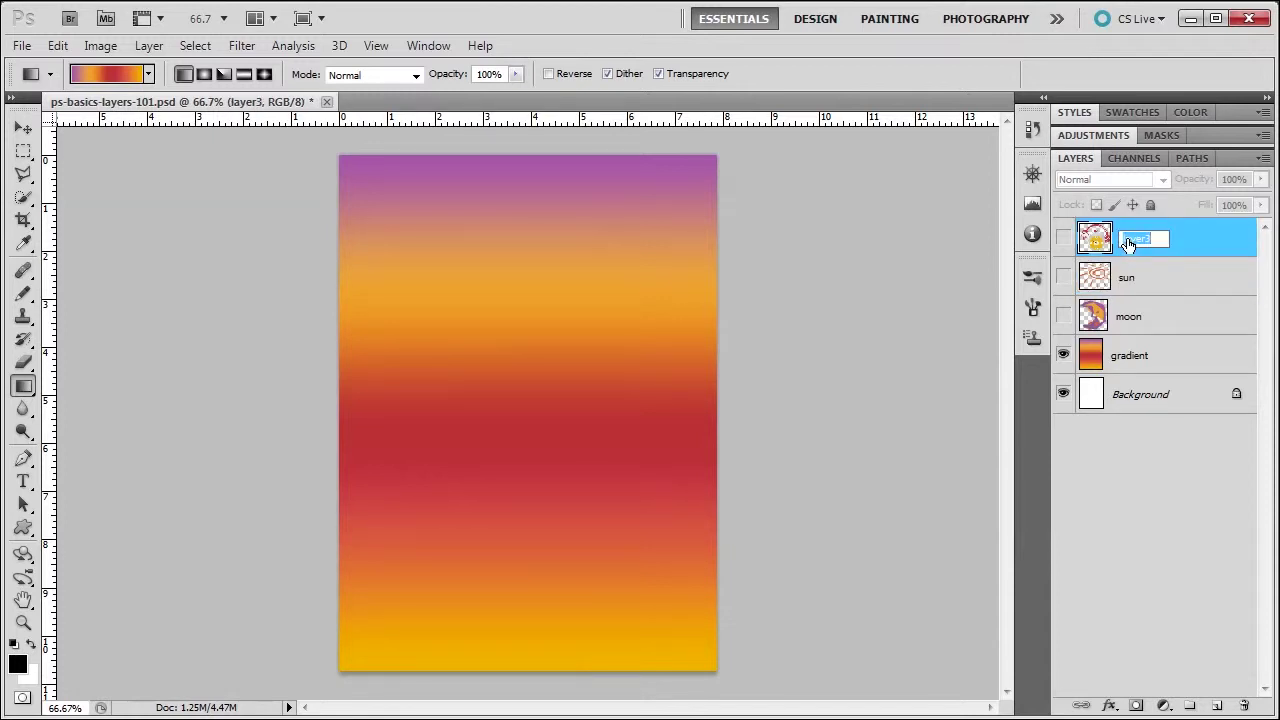
pyautogui.write('s')
pyautogui.write('larm-clock')
pyautogui.press('Return')
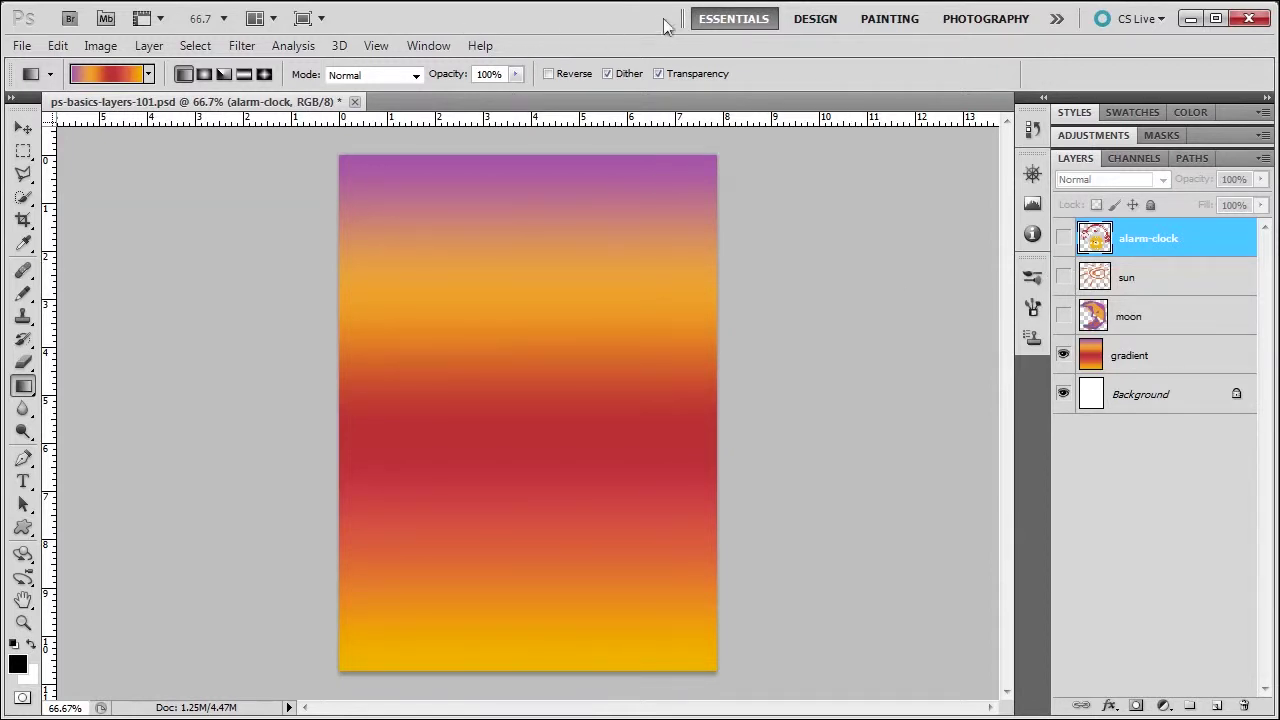
# Move the Photoshop window left, close Bridge, and open the Layers panel flyout menu.
pyautogui.moveTo(607, 22); pyautogui.dragTo(475, 22)
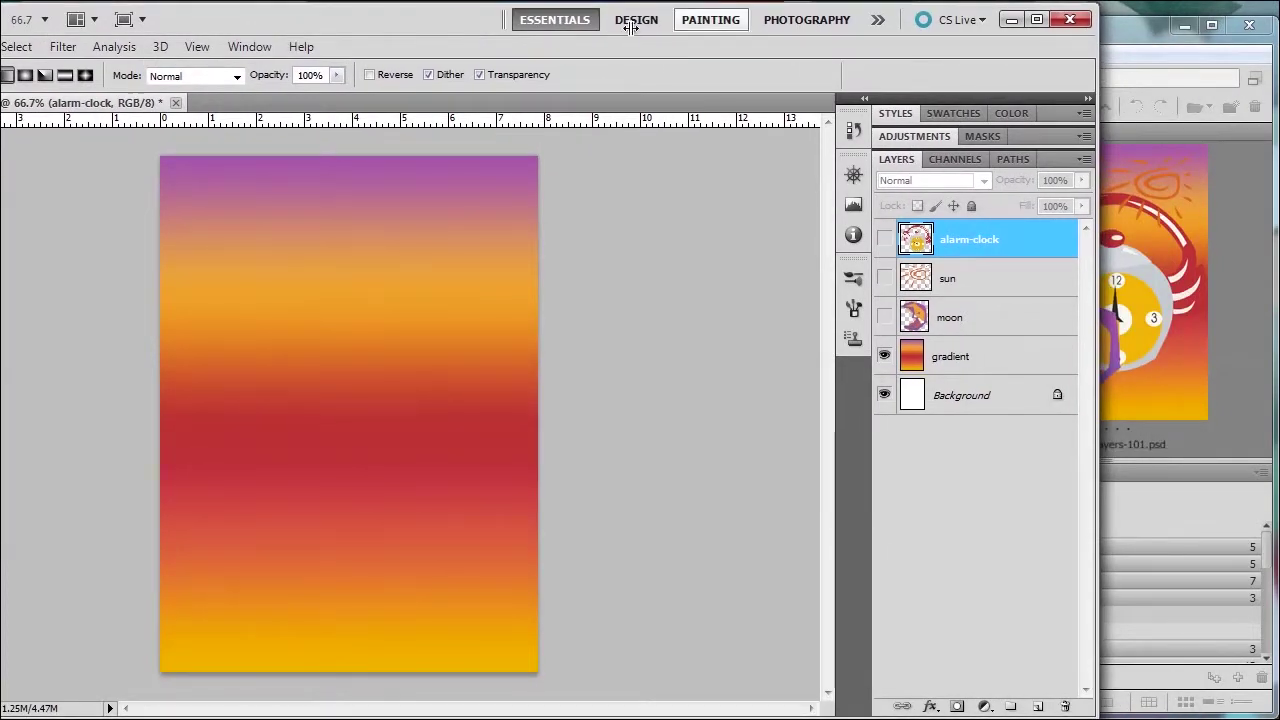
pyautogui.click(1250, 28)
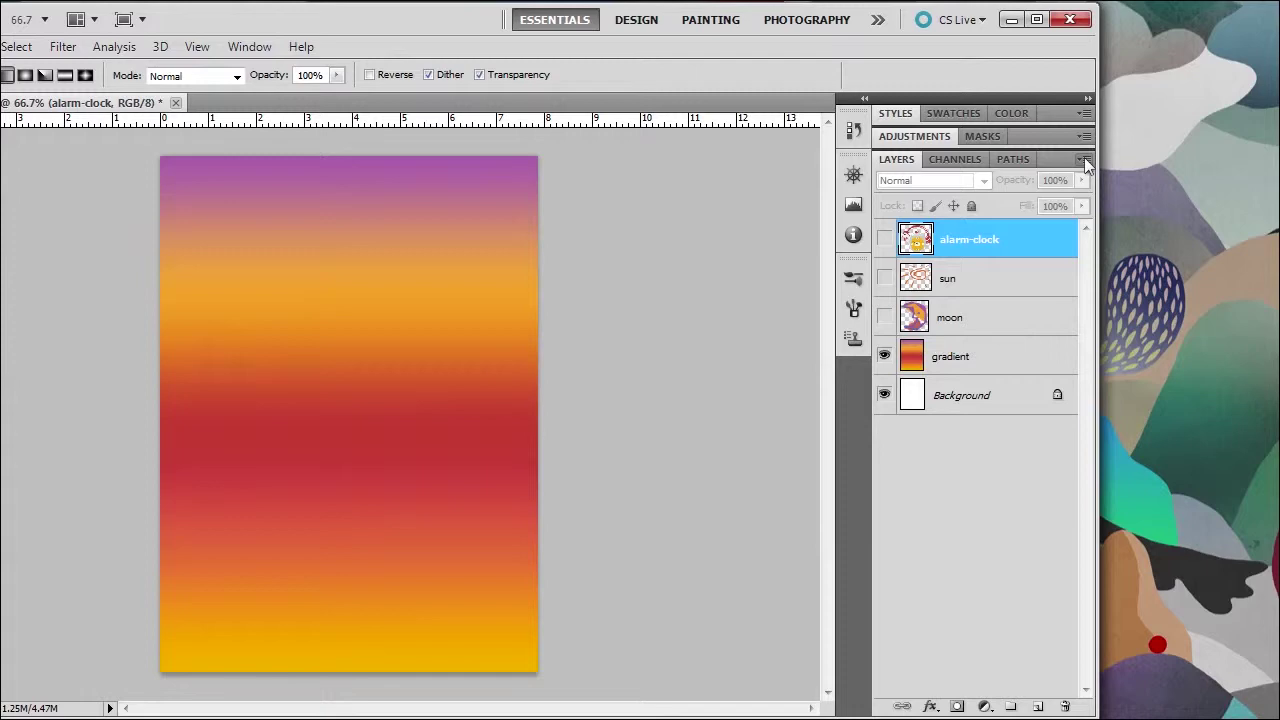
pyautogui.click(1084, 157)
pyautogui.click(1033, 145)
pyautogui.moveTo(451, 20); pyautogui.dragTo(413, 23)
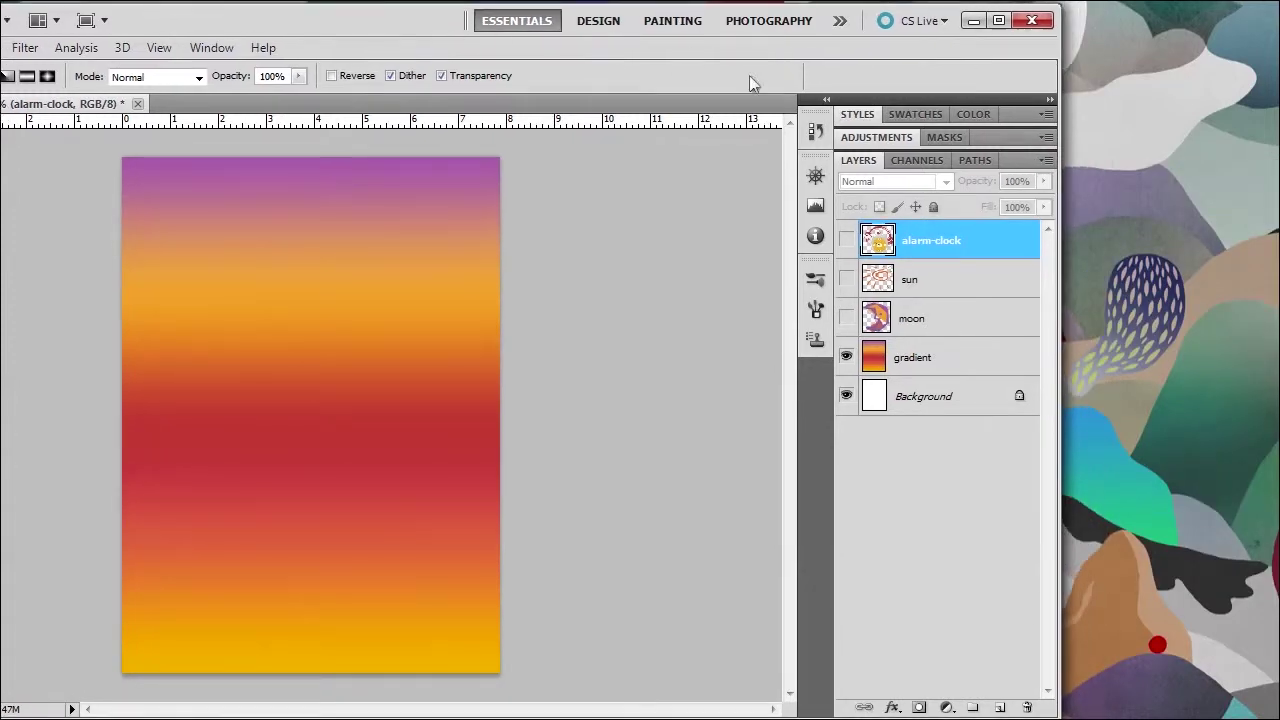
pyautogui.click(1046, 160)
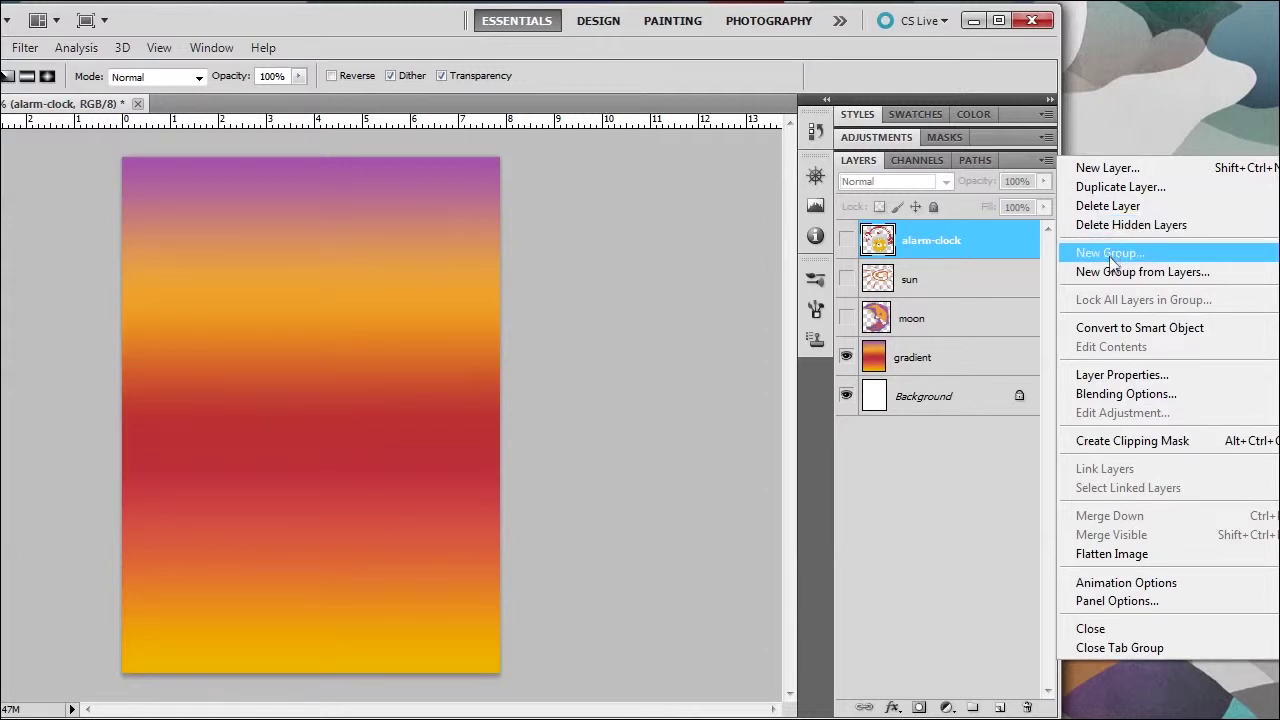
# Set the Layers panel thumbnails to the large size in Panel Options.
pyautogui.click(1101, 600)
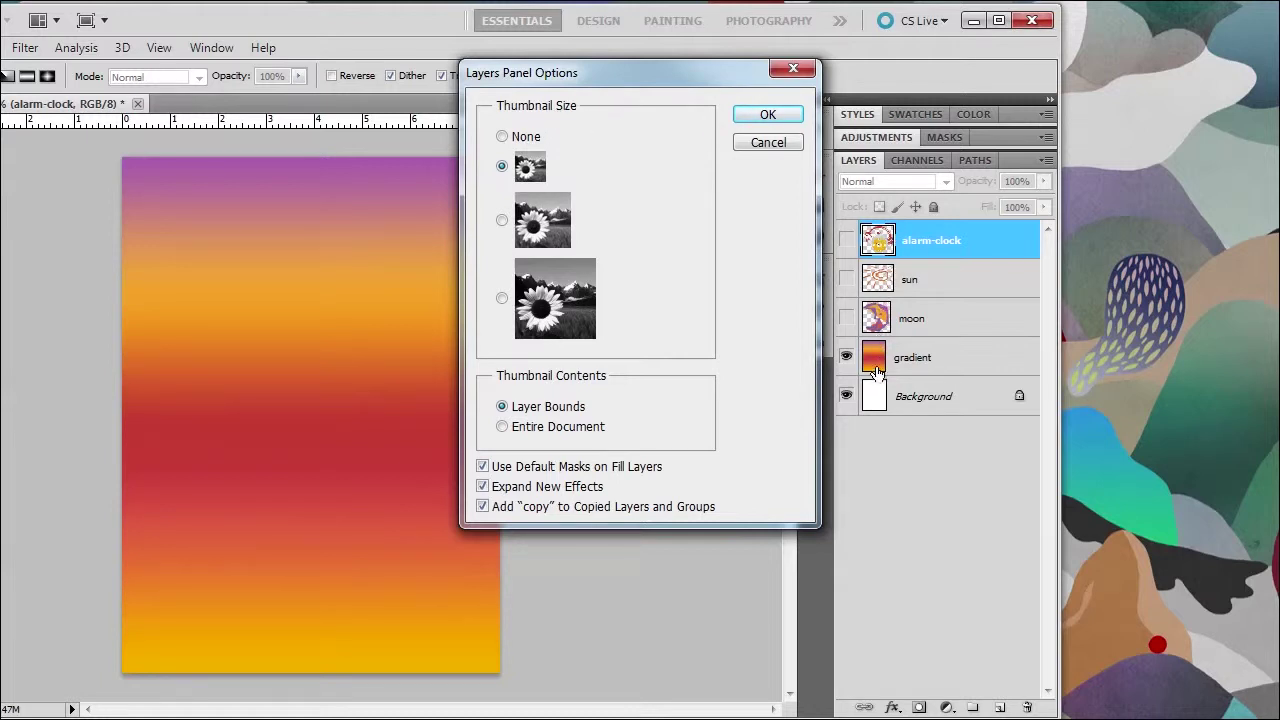
pyautogui.click(503, 137)
pyautogui.click(503, 166)
pyautogui.click(538, 230)
pyautogui.click(502, 298)
pyautogui.click(762, 114)
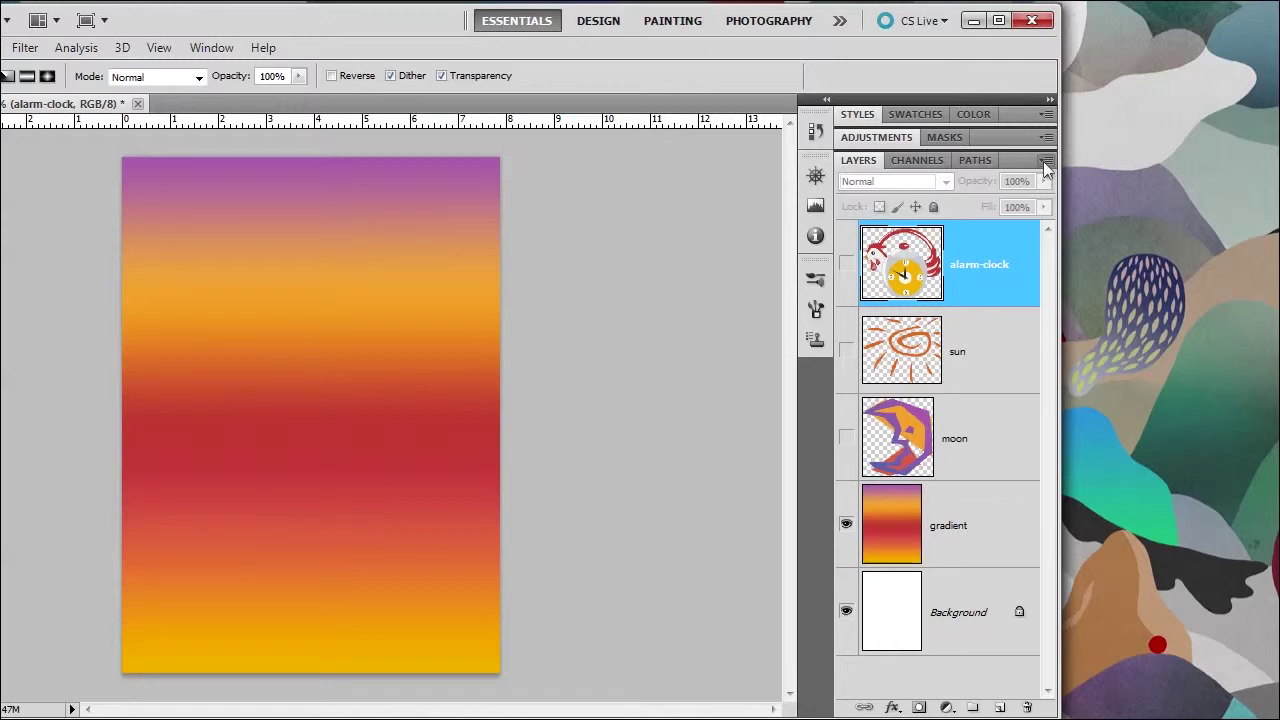
# Reopen Panel Options, compare the medium and small sizes, and keep large thumbnails.
pyautogui.click(1046, 166)
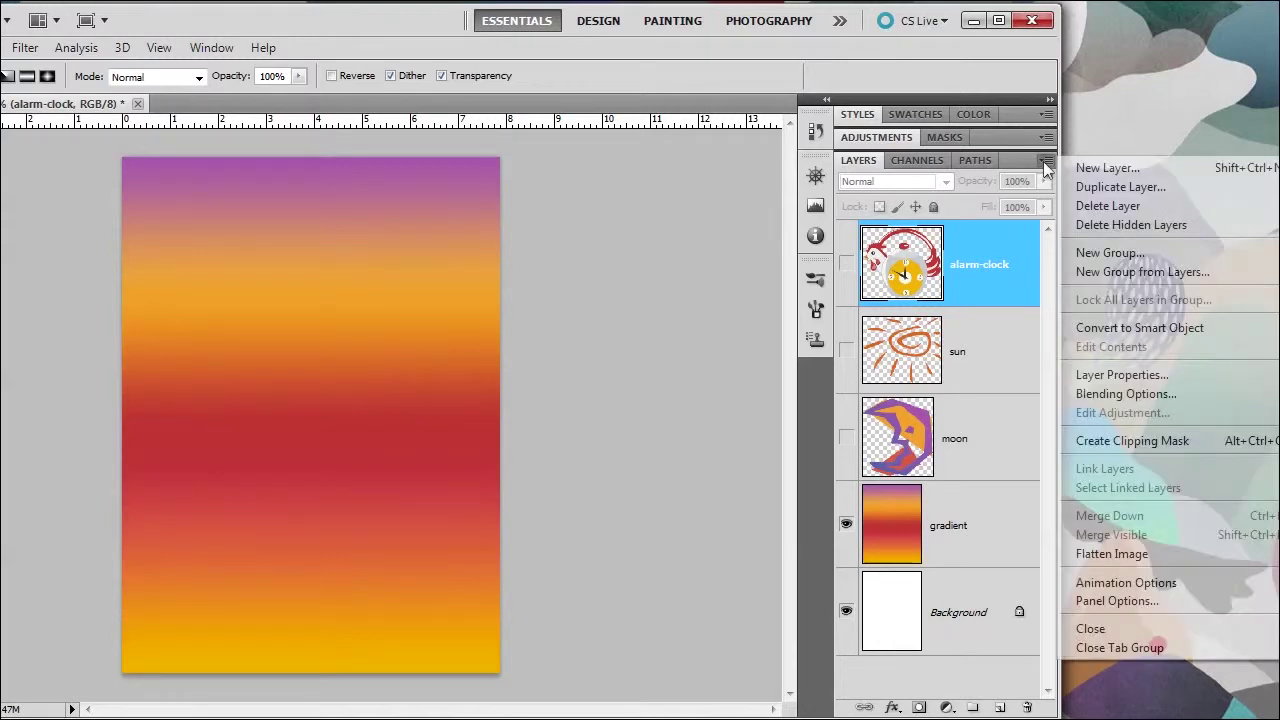
pyautogui.click(1124, 601)
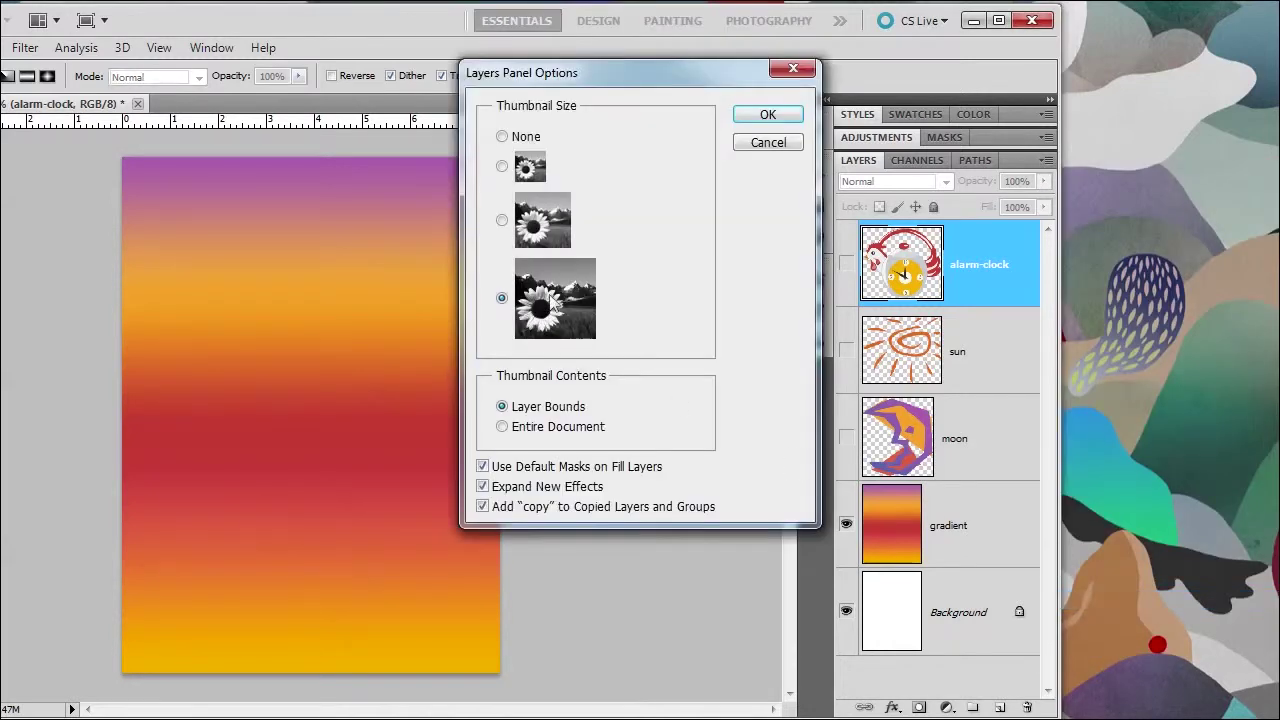
pyautogui.click(502, 220)
pyautogui.click(502, 167)
pyautogui.click(502, 221)
pyautogui.click(502, 298)
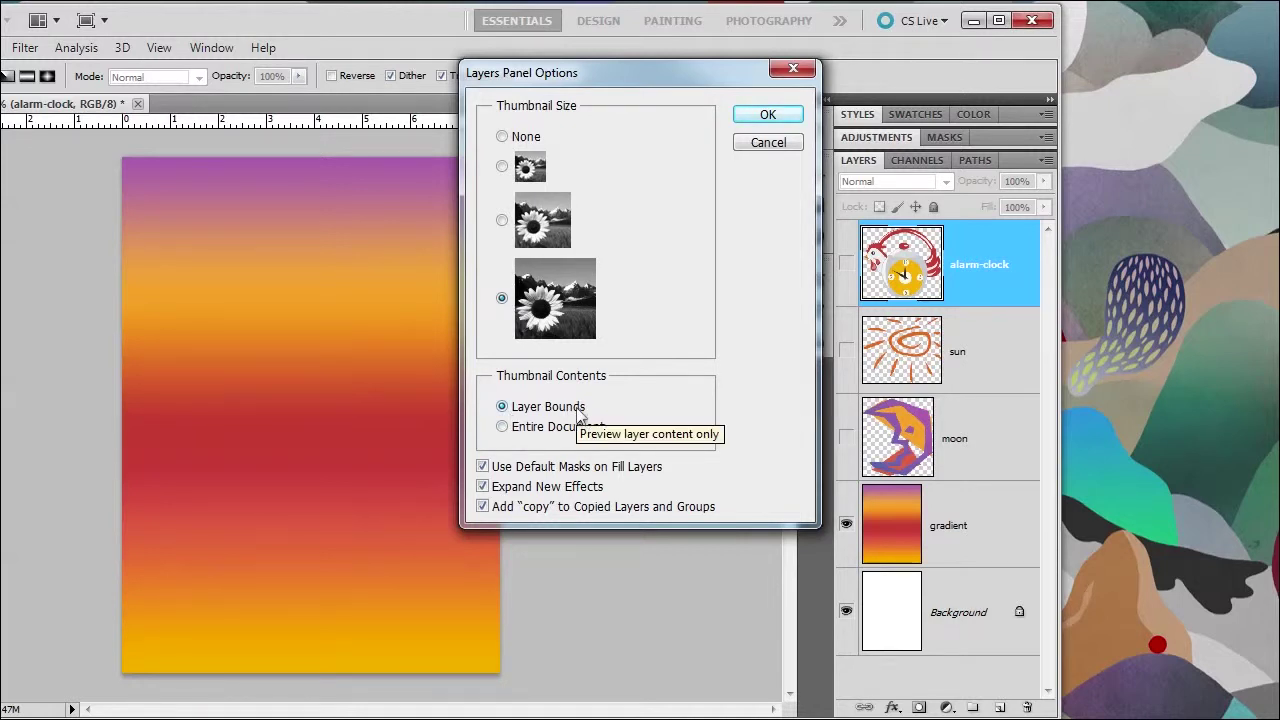
pyautogui.click(758, 114)
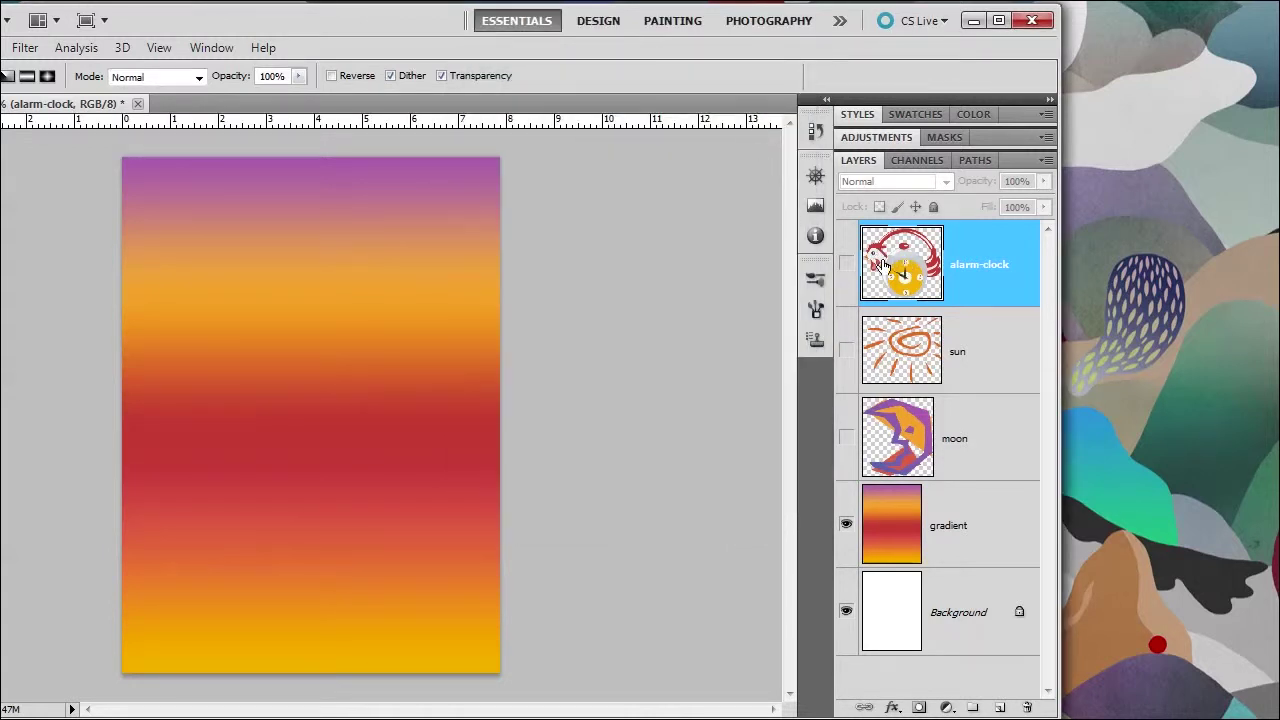
# Briefly preview the alarm-clock layer, then set thumbnail contents to Entire Document.
pyautogui.click(846, 268)
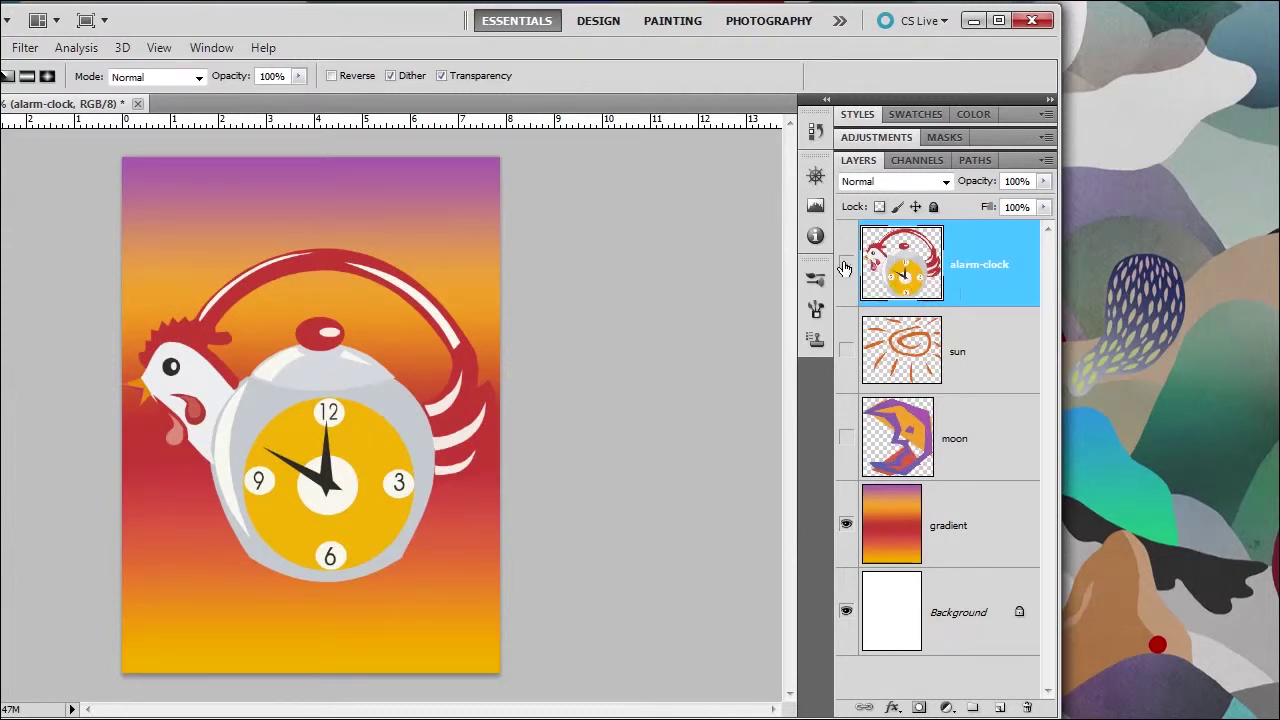
pyautogui.click(846, 266)
pyautogui.click(1048, 160)
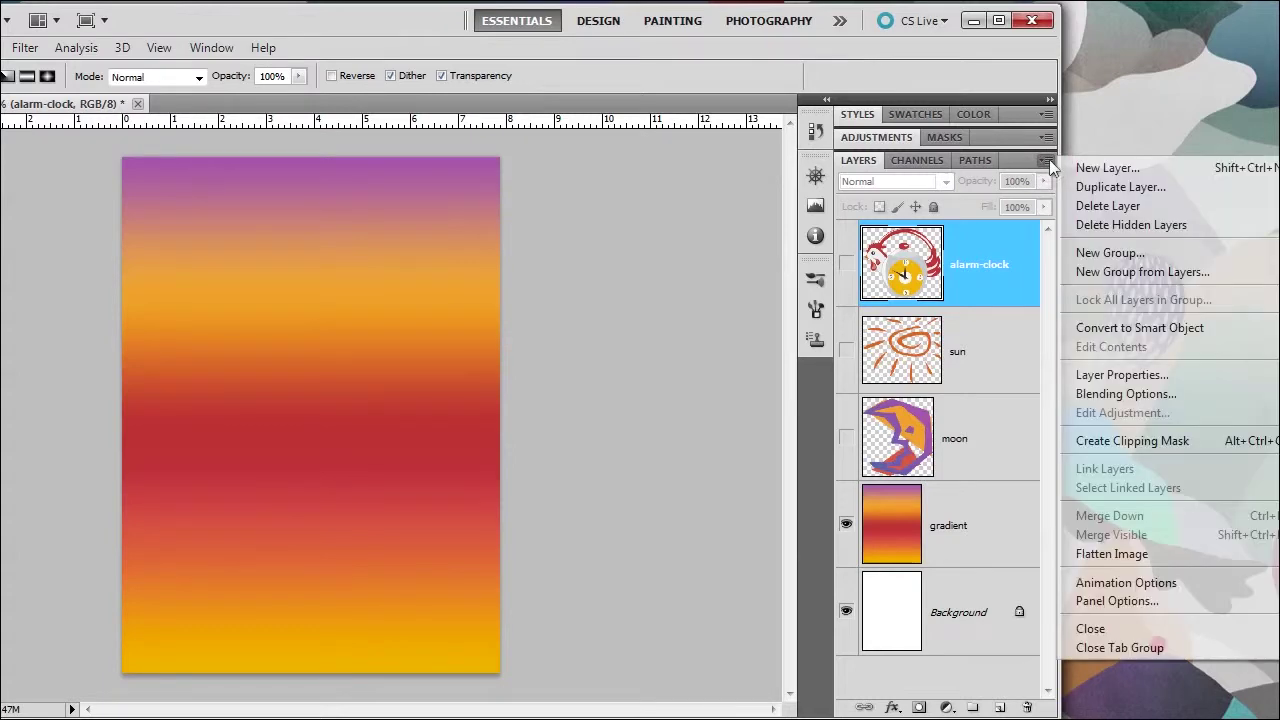
pyautogui.click(1090, 602)
pyautogui.click(504, 427)
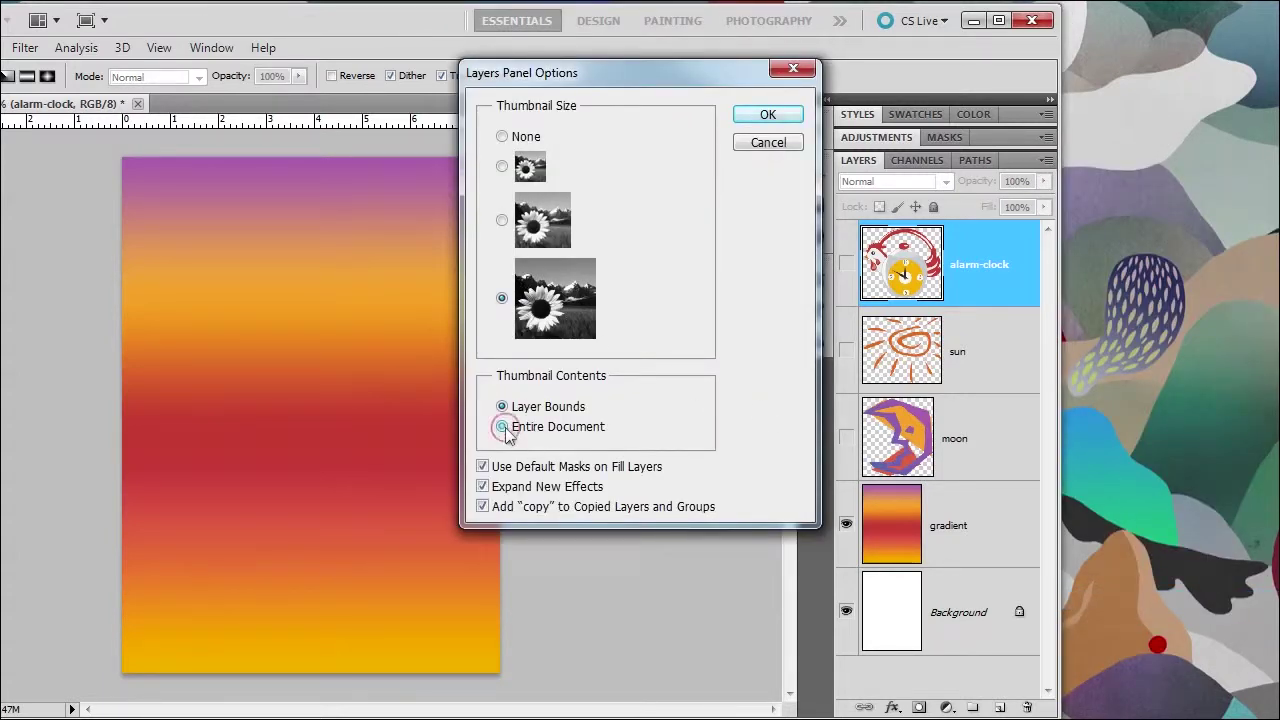
pyautogui.click(767, 116)
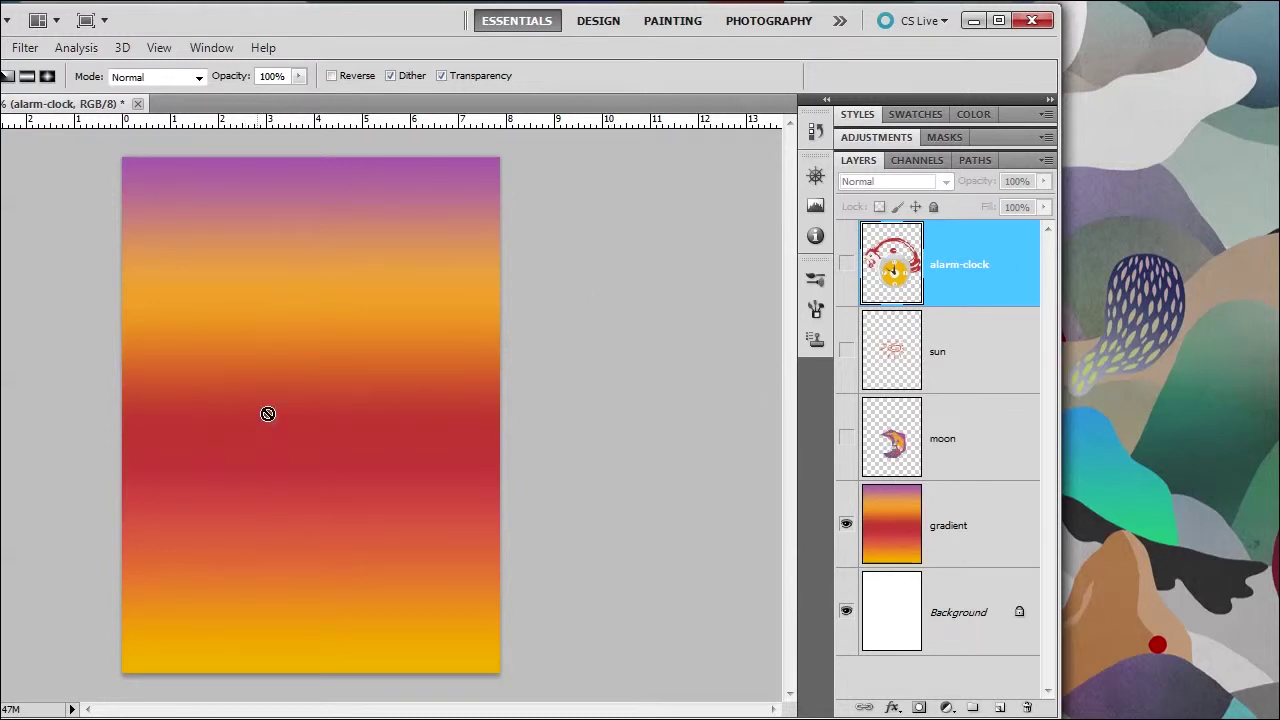
# Turn on the moon layer's visibility so the moon appears over the gradient.
pyautogui.click(846, 439)
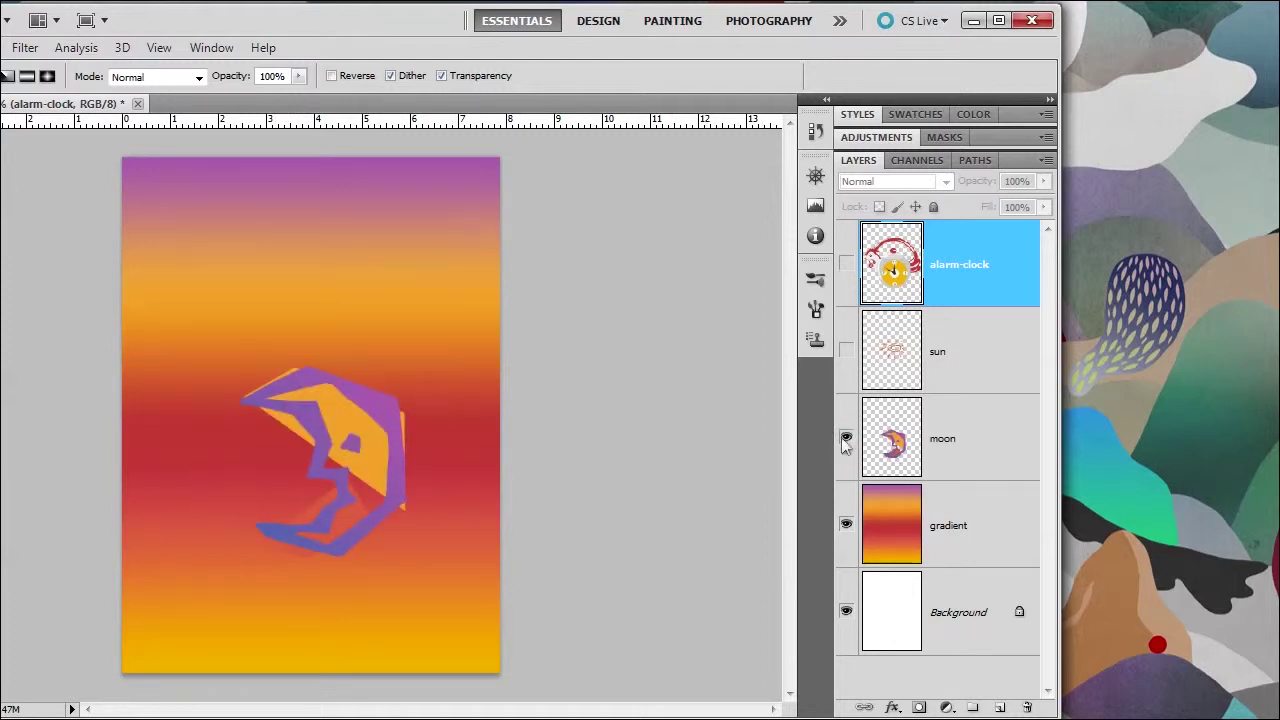
pyautogui.click(846, 439)
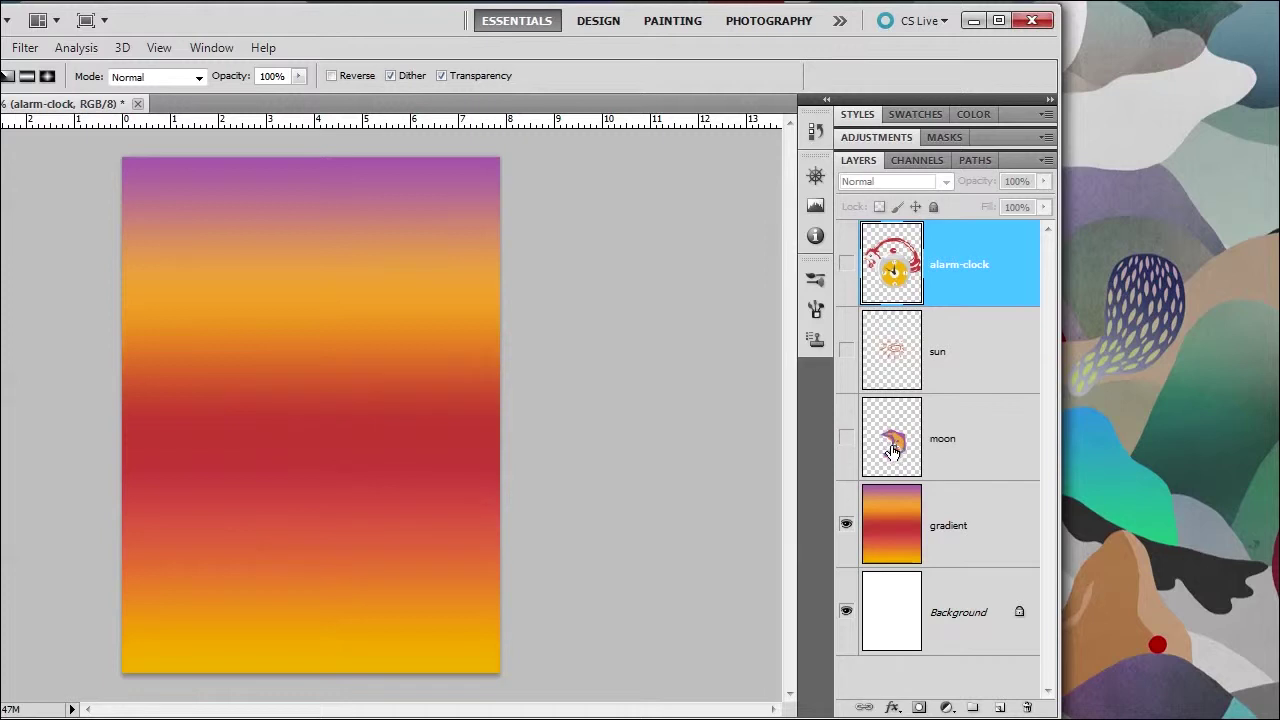
pyautogui.click(846, 441)
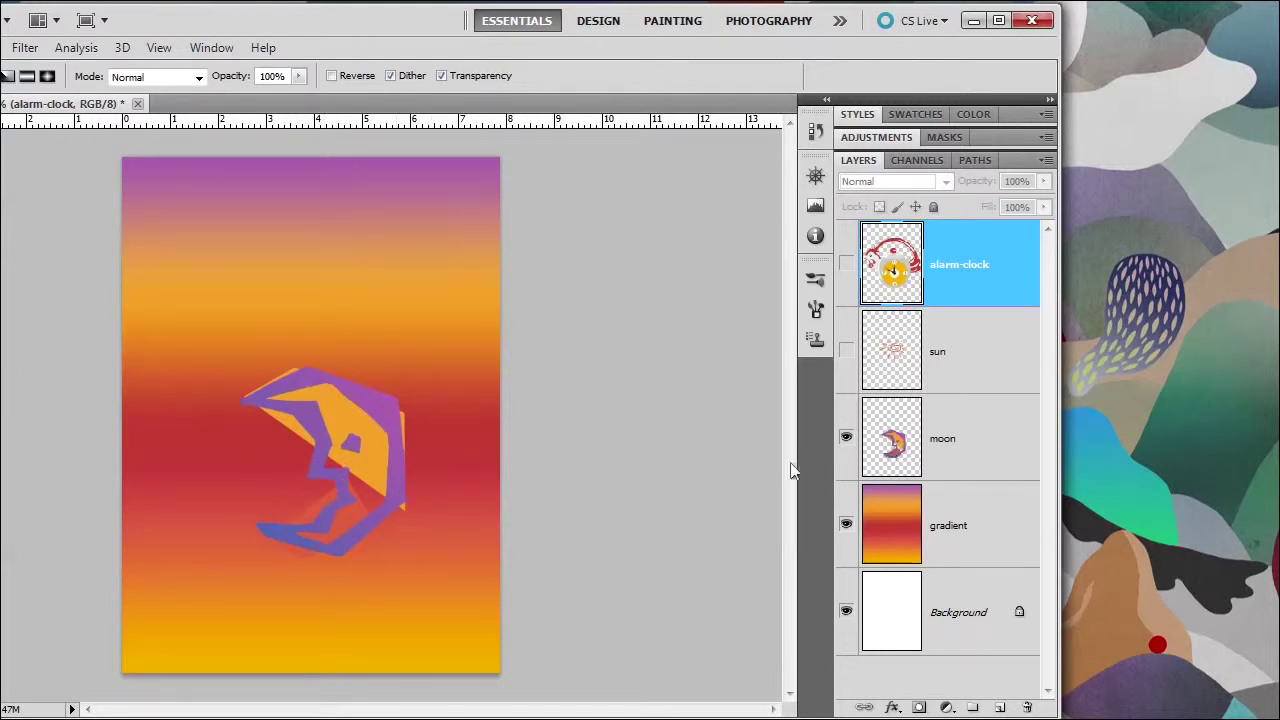
pyautogui.click(846, 440)
# Change the Layers panel thumbnail size to medium in Panel Options.
pyautogui.click(1045, 160)
pyautogui.click(1088, 601)
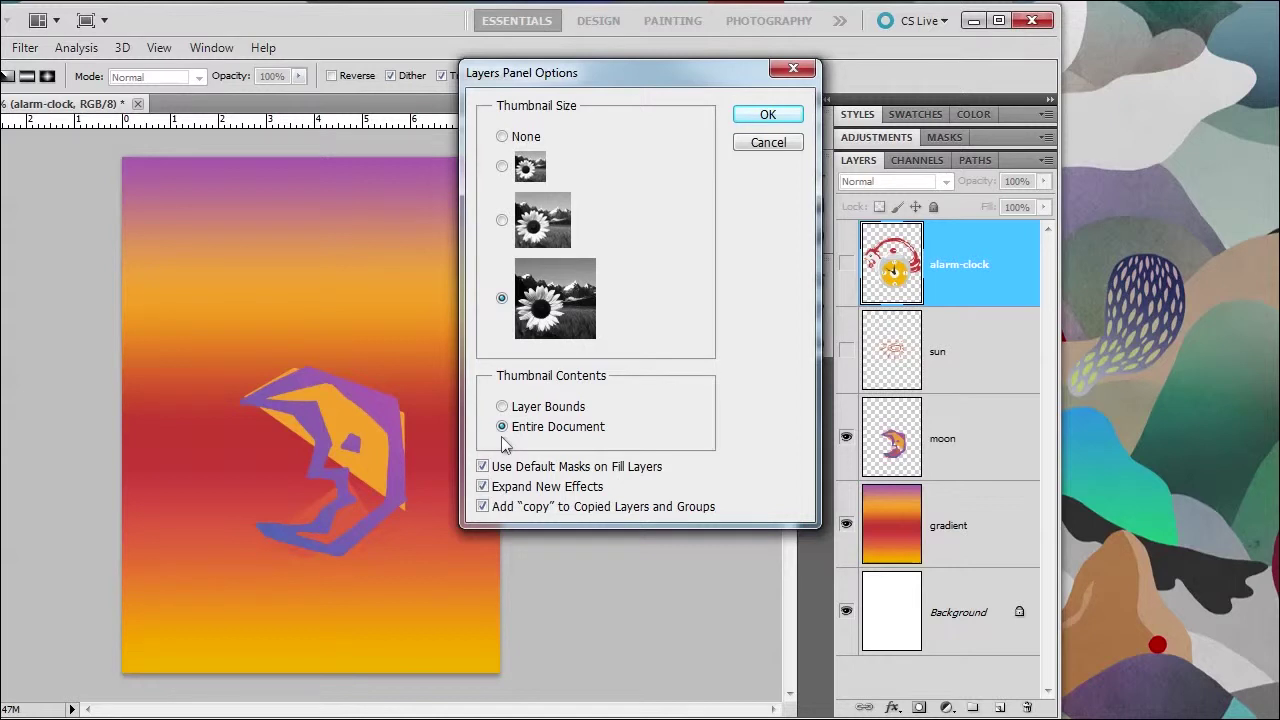
pyautogui.click(502, 220)
pyautogui.click(762, 116)
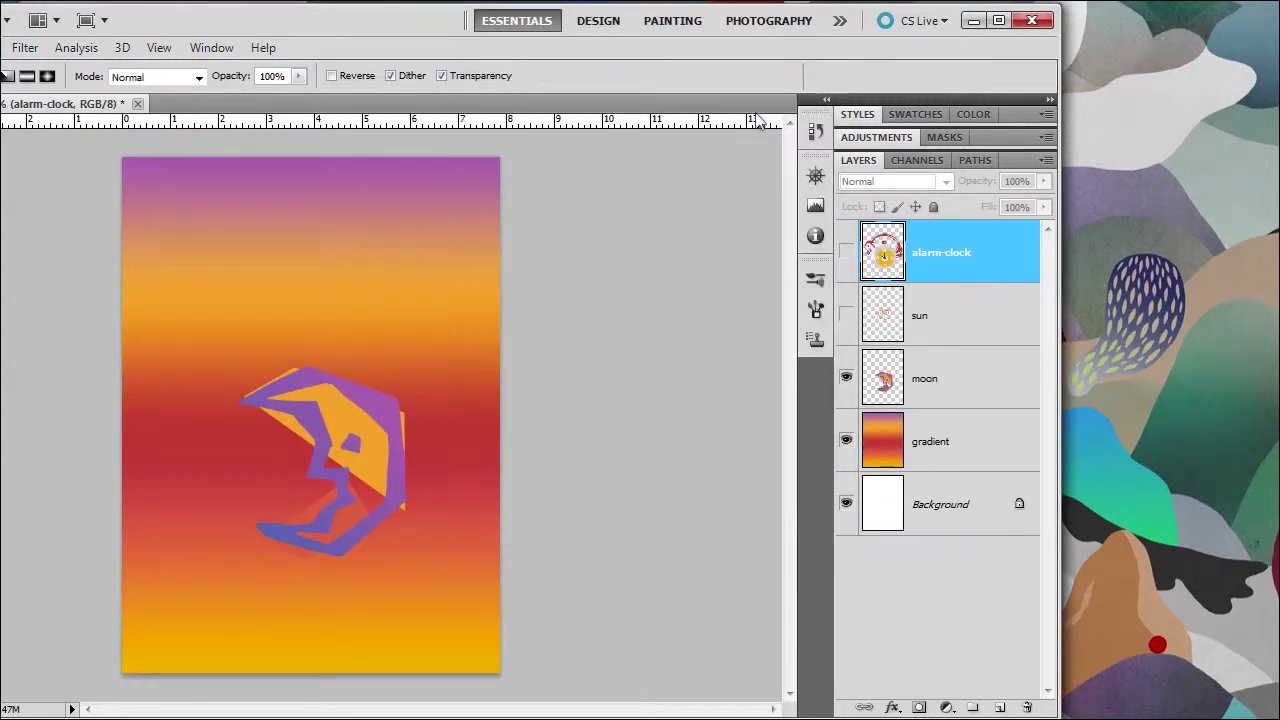
# Create a gradient copy layer, delete it again, and hide the moon layer.
pyautogui.click(958, 448)
pyautogui.rightClick(984, 444)
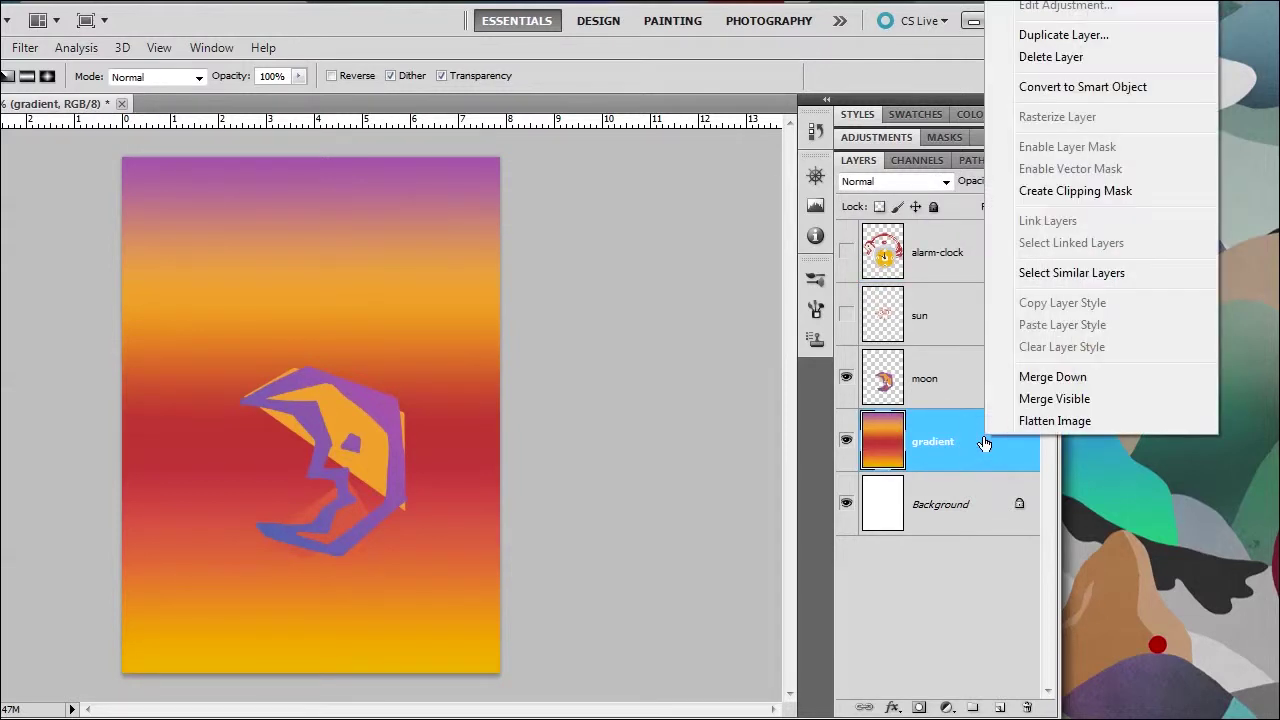
pyautogui.click(1025, 36)
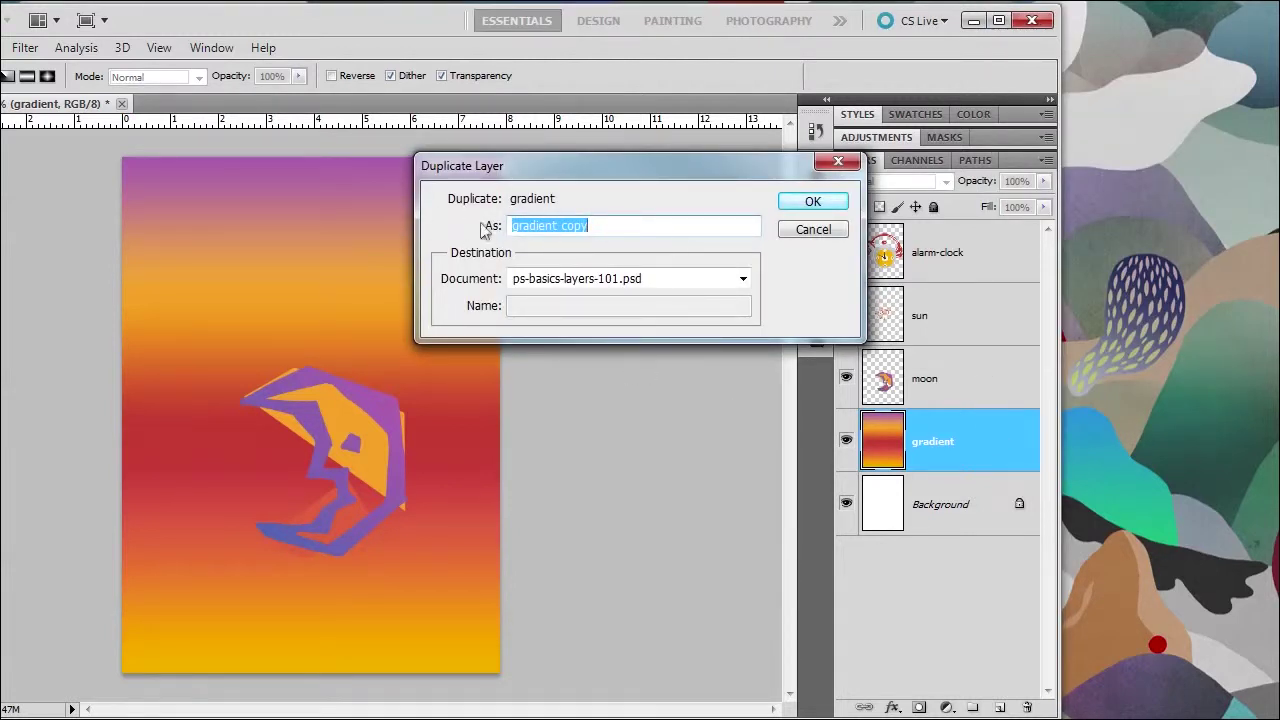
pyautogui.click(813, 202)
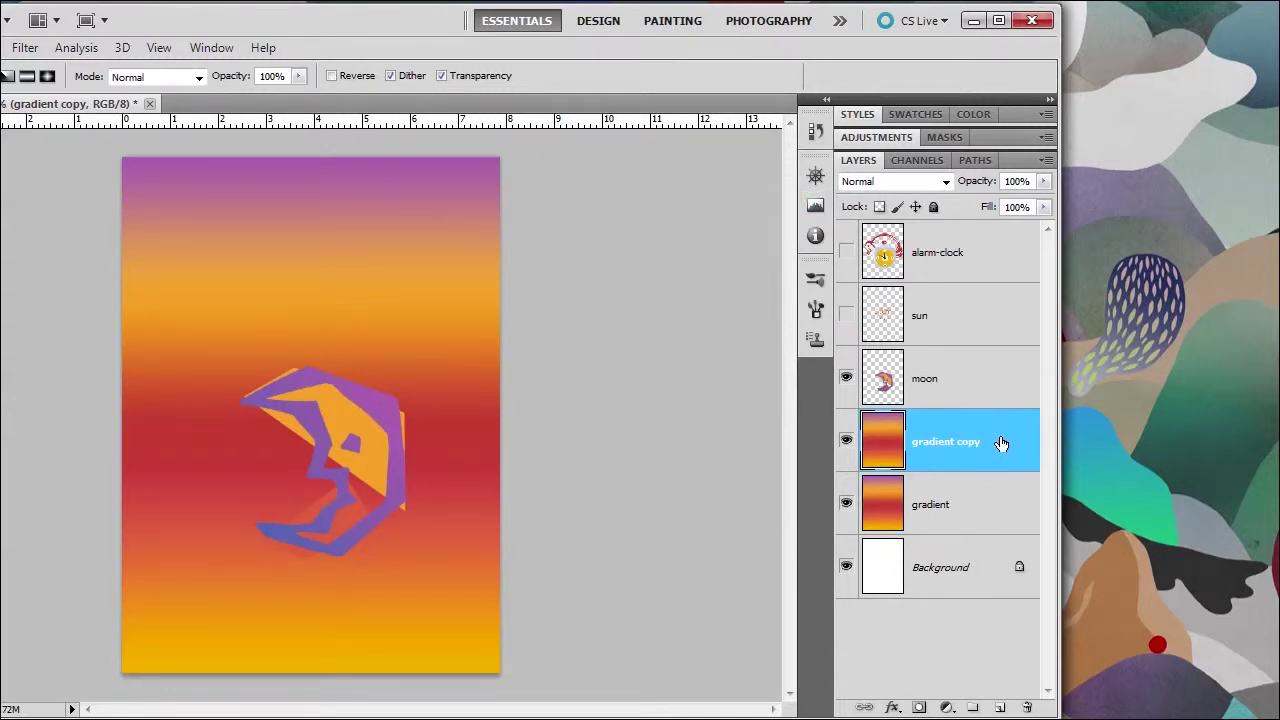
pyautogui.hotkey('ctrl', 'e')
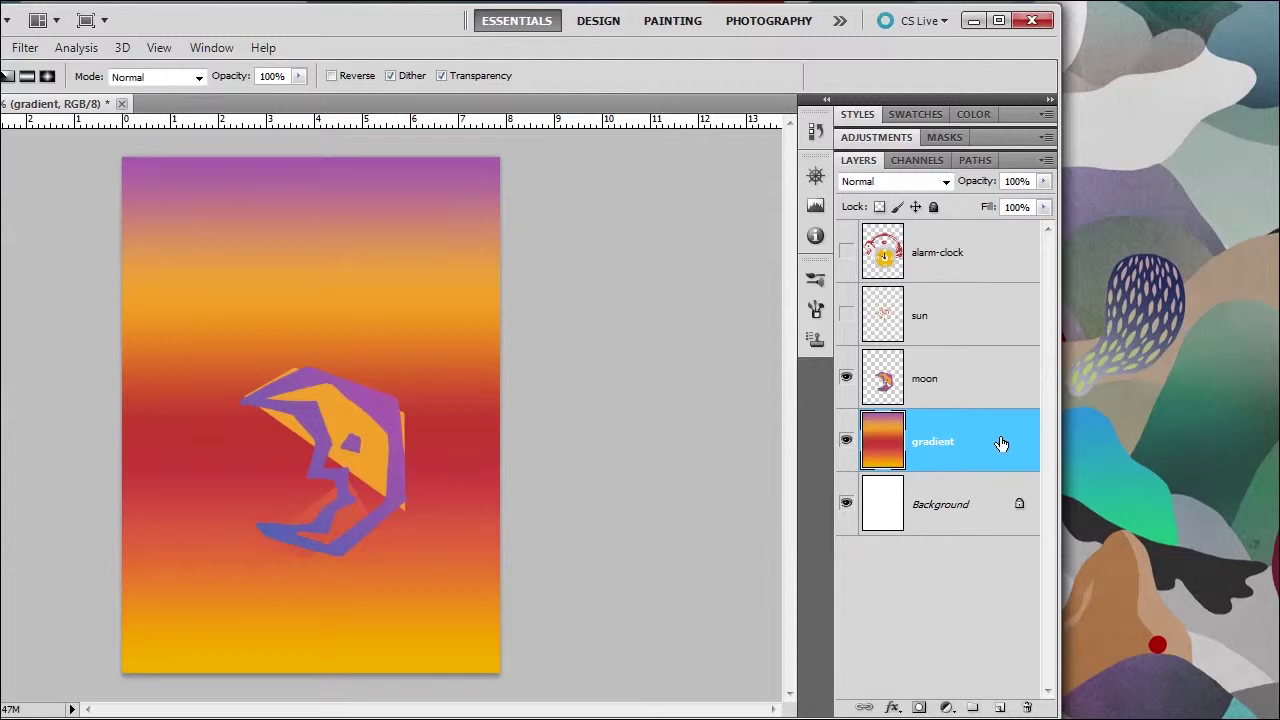
pyautogui.click(846, 378)
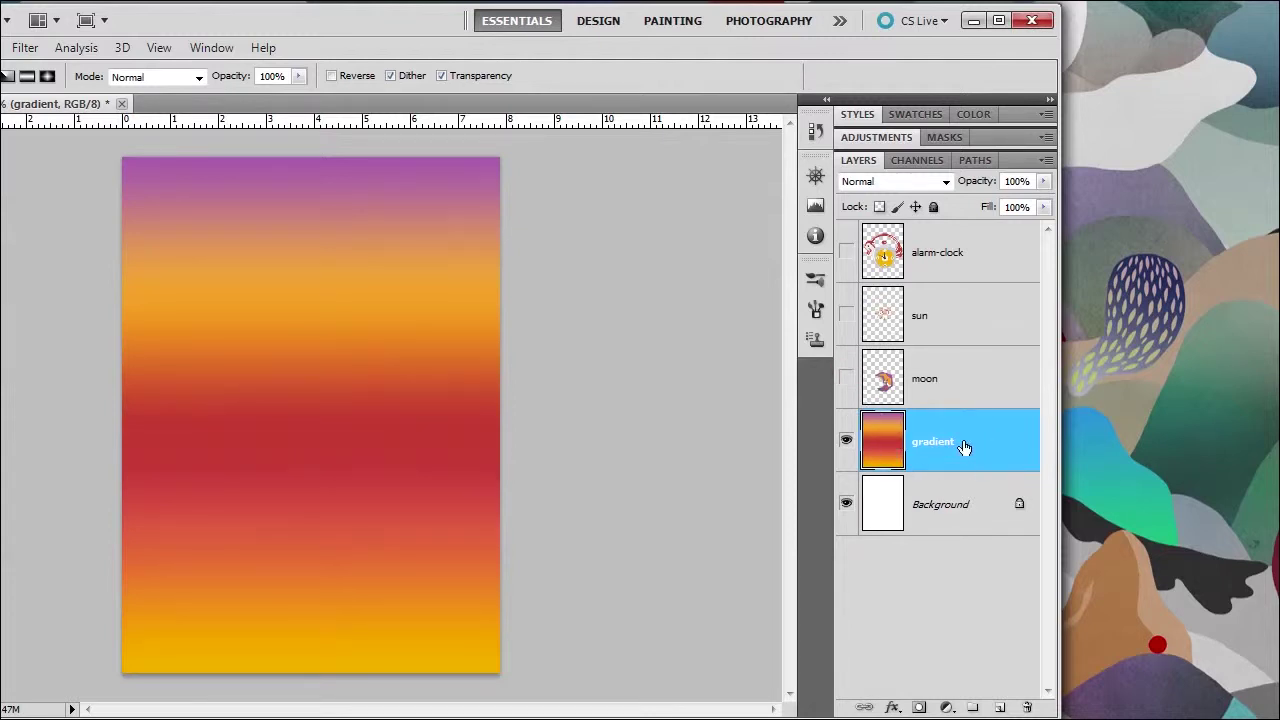